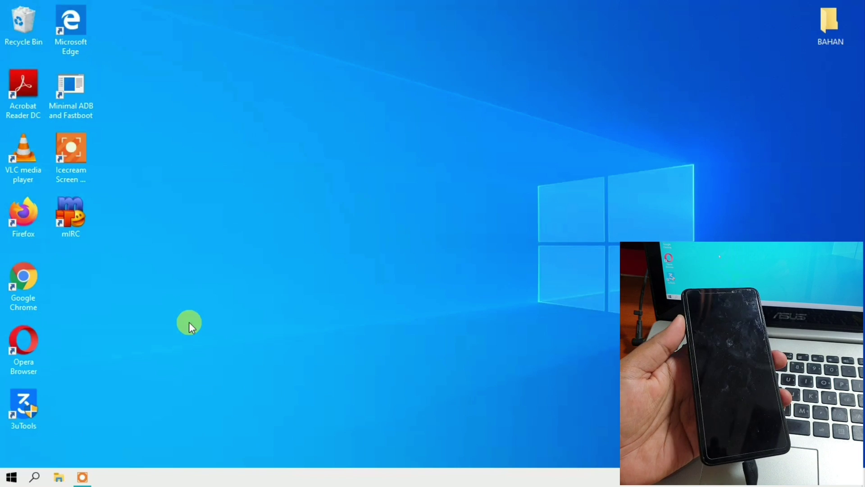
- Check in Device Manager that the phone is listed under Ports (COM & LPT) as Qualcomm HS-USB QDLoader 9008, and close it
left_click(35, 476)
type("dev")
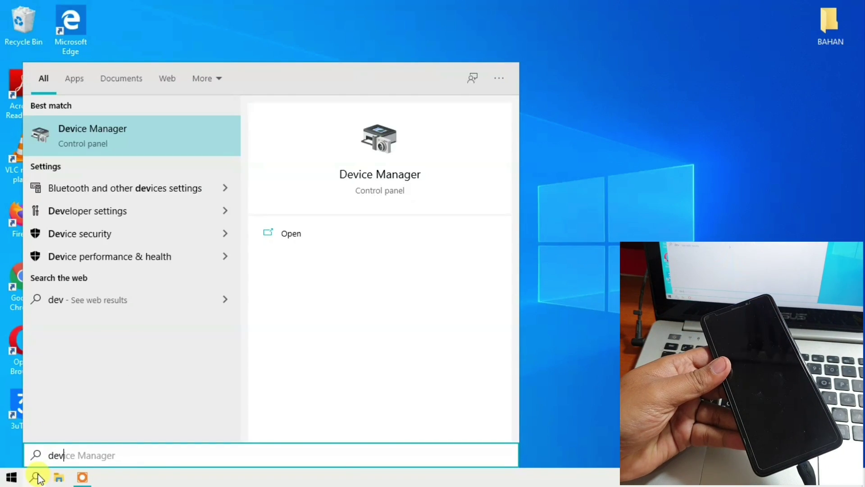
left_click(99, 139)
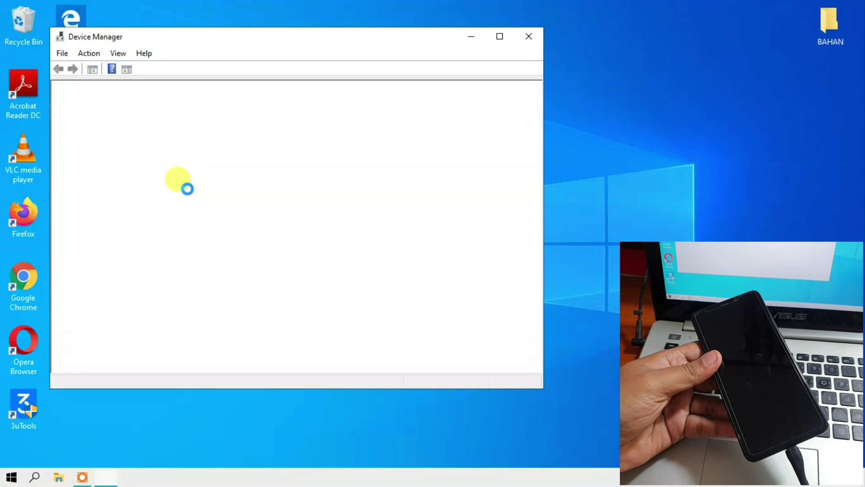
left_click(71, 257)
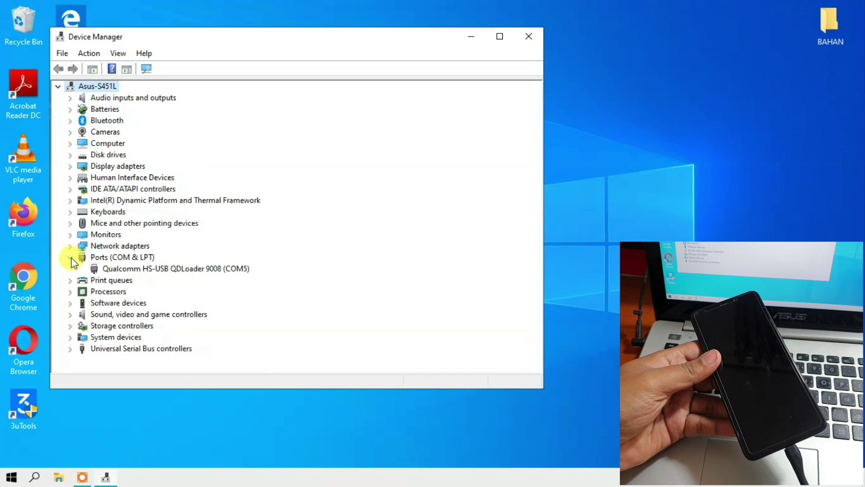
left_click(121, 268)
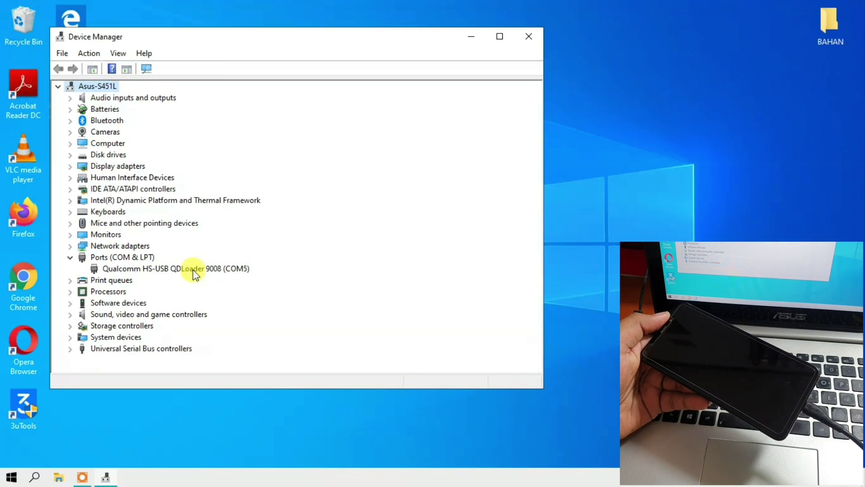
left_click(191, 272)
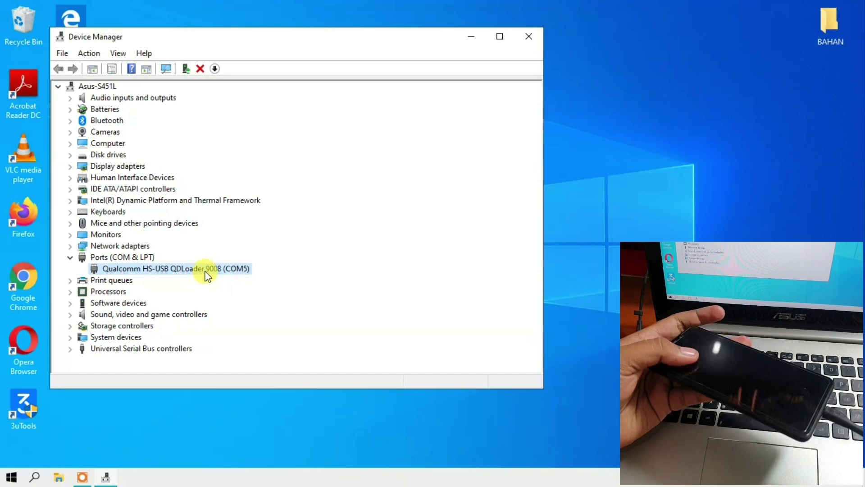
left_click(529, 37)
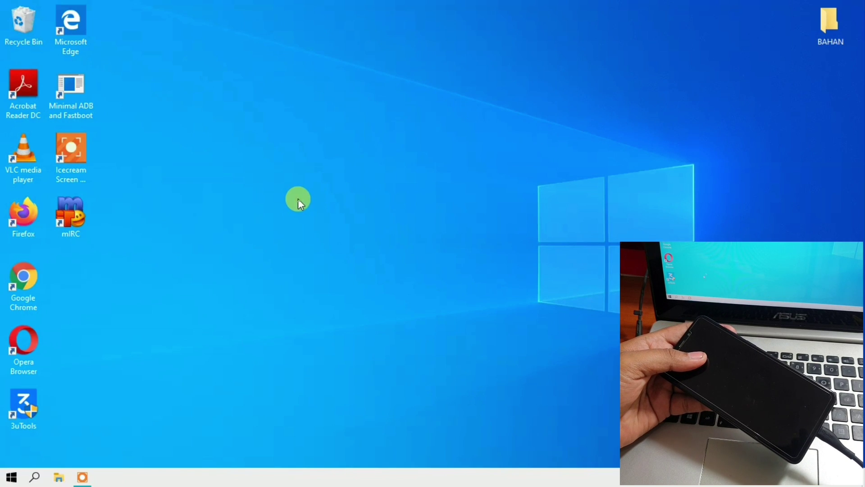
- Open the folder SMARTPHONE REPAIR > XIAOMI > REDMI 5 on New Volume (D:) in File Explorer
left_click(60, 476)
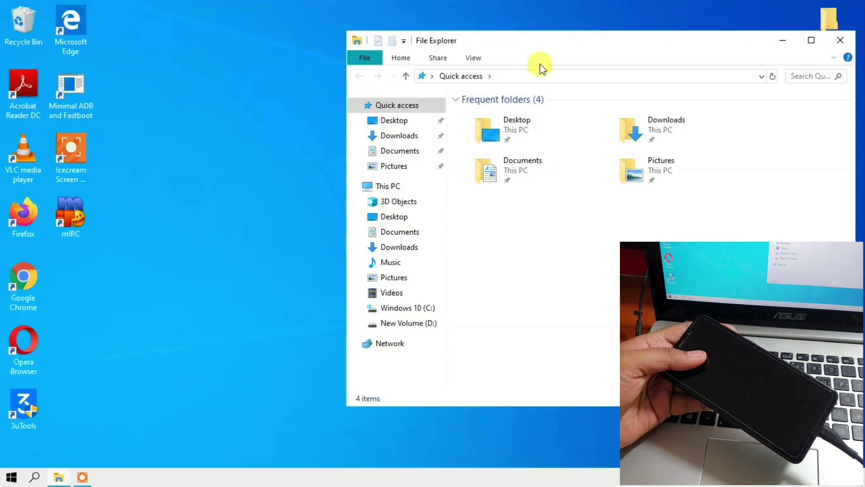
left_click_drag(540, 64, 201, 23)
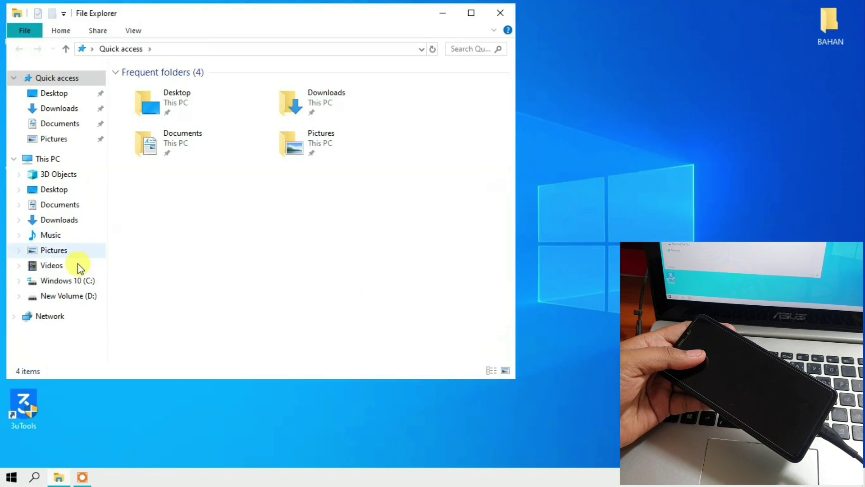
left_click(68, 296)
double_click(171, 158)
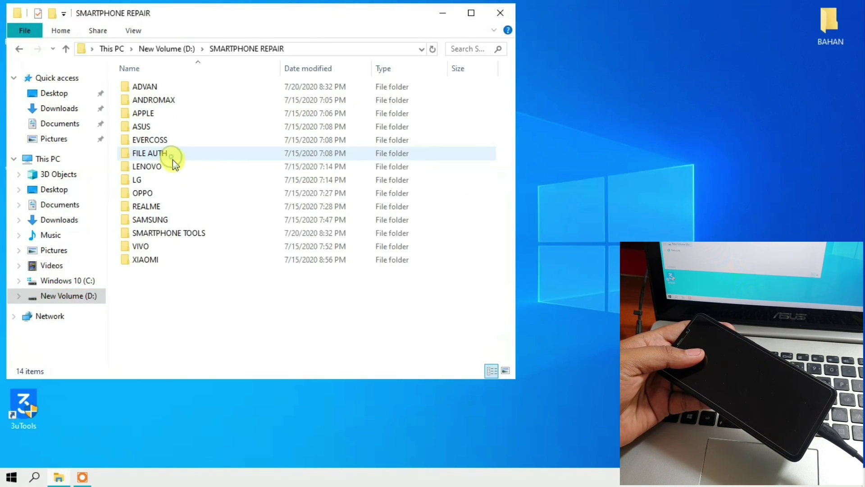
double_click(172, 260)
scroll(173, 244, "down", 3)
scroll(165, 295, "down", 1)
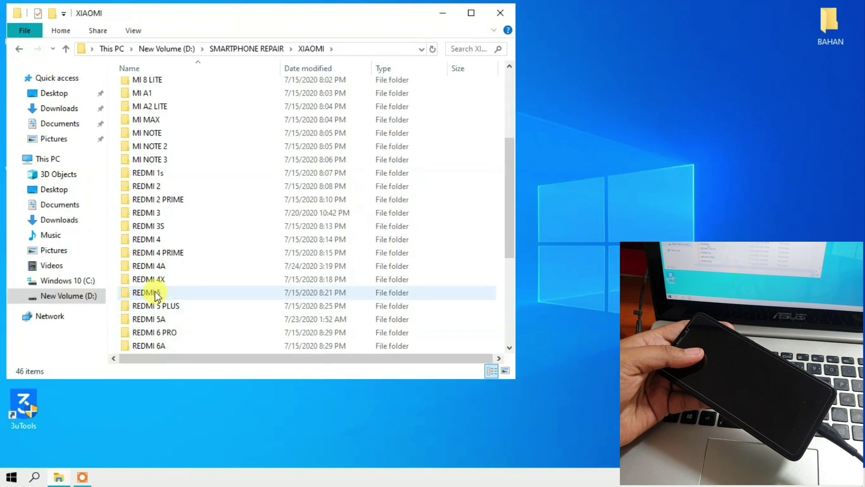
double_click(155, 292)
- Copy the rosy_global_images_V9.2.7.0.NDAMIEK tar archive from the REDMI 5 folder into the desktop folder BAHAN
left_click(209, 128)
right_click(209, 128)
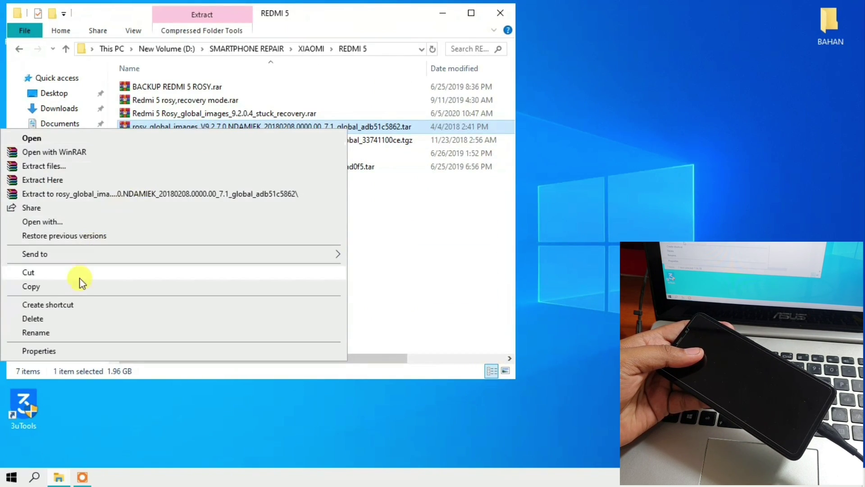
left_click(83, 284)
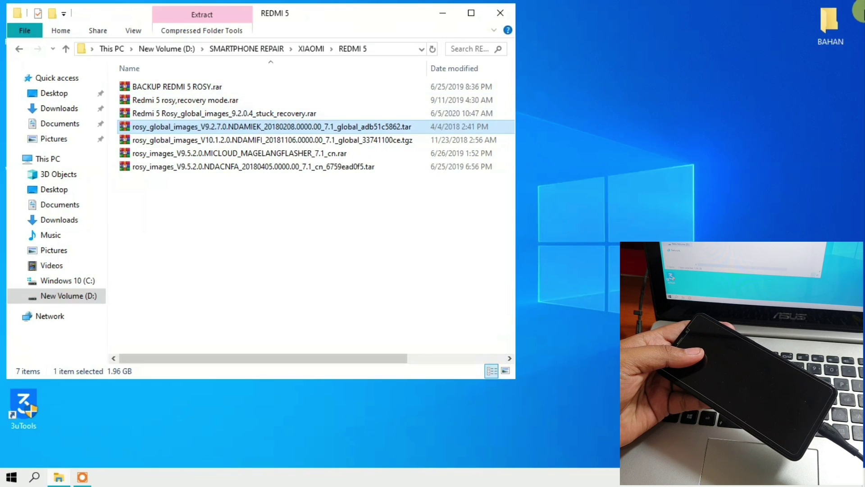
double_click(829, 23)
left_click_drag(316, 29, 835, 23)
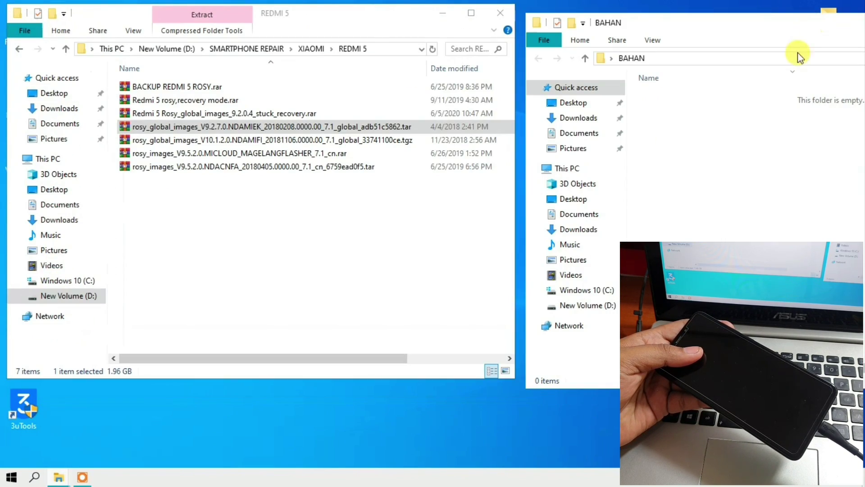
right_click(704, 108)
left_click(677, 198)
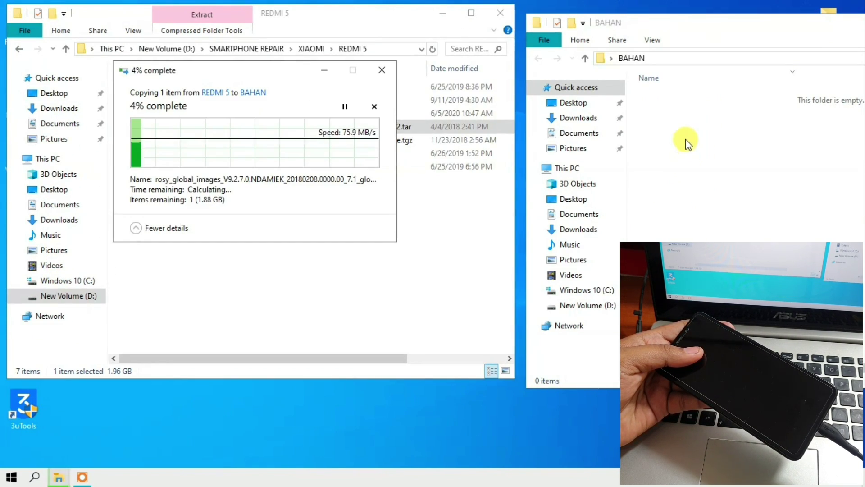
left_click_drag(227, 70, 188, 251)
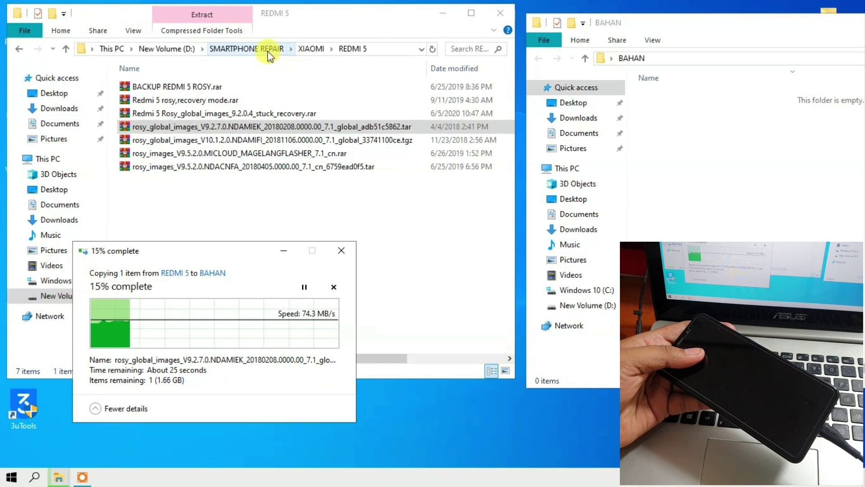
- Return to the XIAOMI folder and open its TOOL subfolder
left_click(311, 48)
scroll(242, 191, "down", 6)
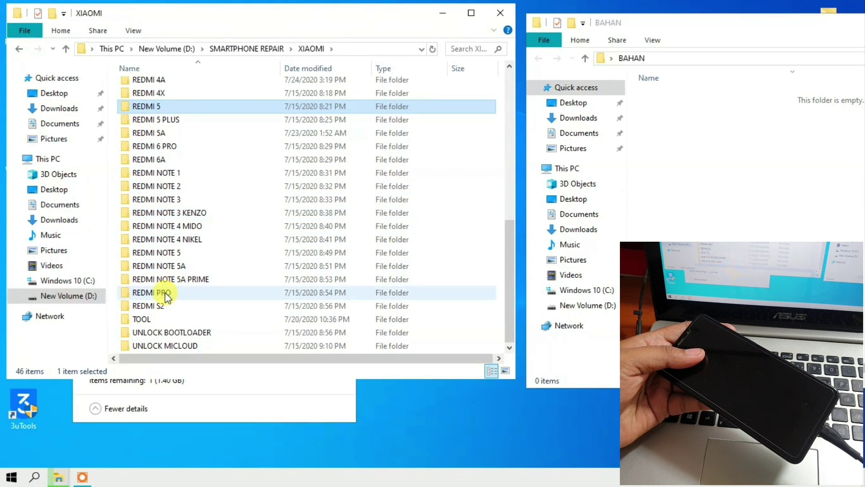
double_click(154, 319)
scroll(182, 221, "down", 1)
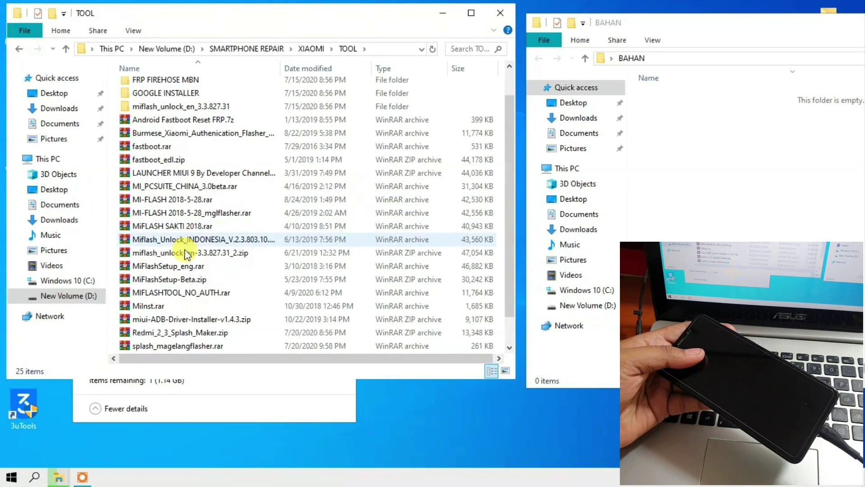
- Copy MiFlashSetup_eng.rar from the TOOL folder into BAHAN and close the TOOL window
right_click(181, 265)
left_click(96, 189)
left_click(738, 170)
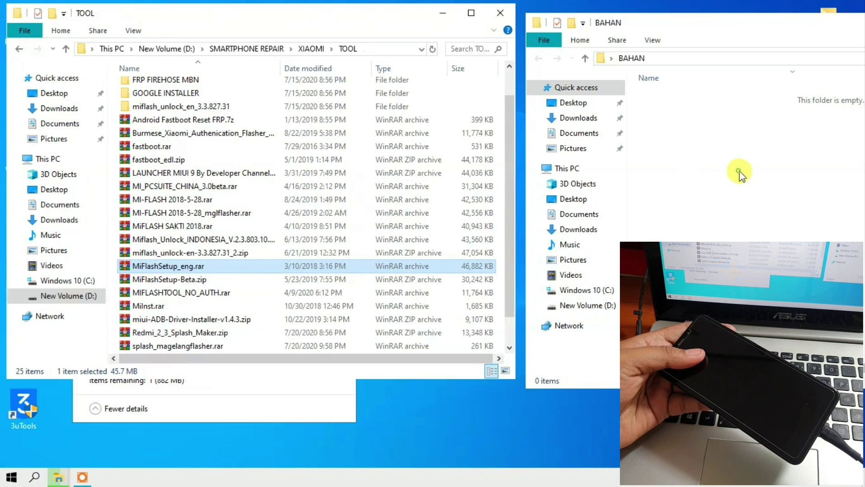
right_click(741, 149)
left_click(710, 232)
left_click(501, 13)
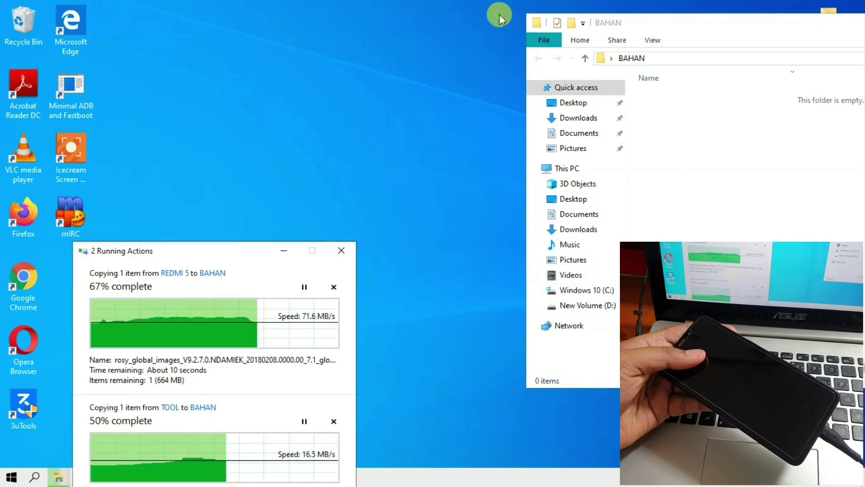
left_click_drag(212, 256, 215, 40)
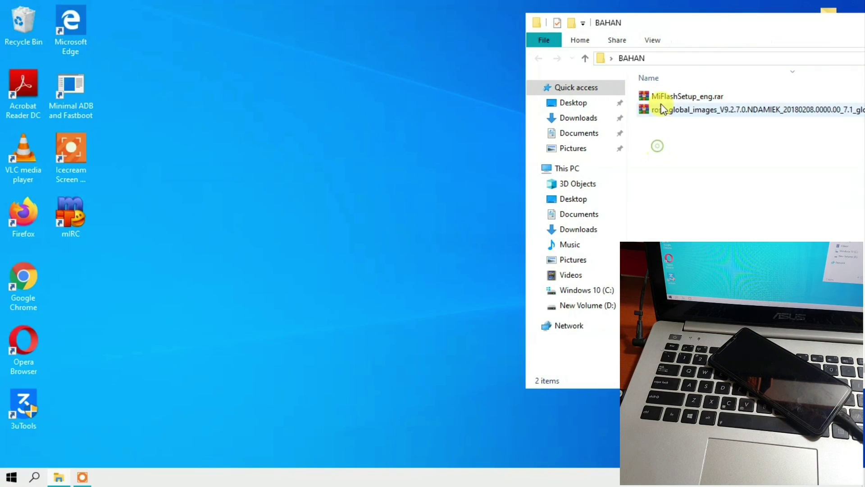
- Open MiFlashSetup_eng.rar in BAHAN and run the MiFlashSetup_eng.msi installer inside it
left_click(660, 96)
double_click(661, 97)
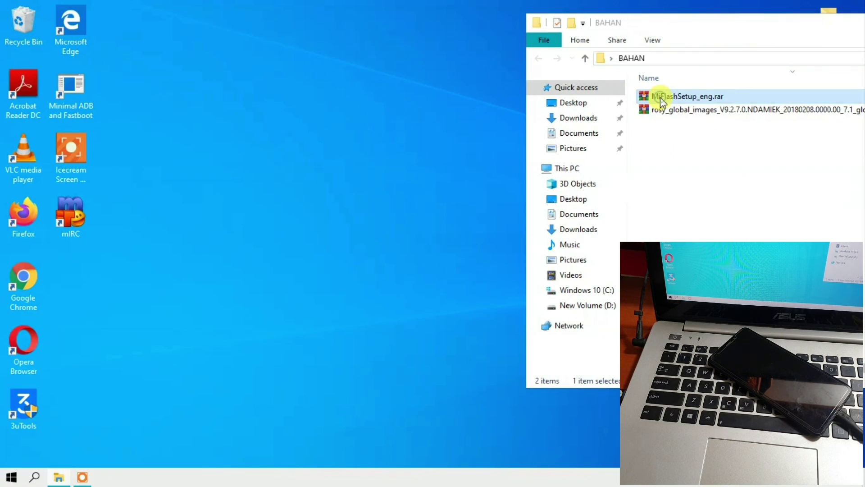
left_click(115, 249)
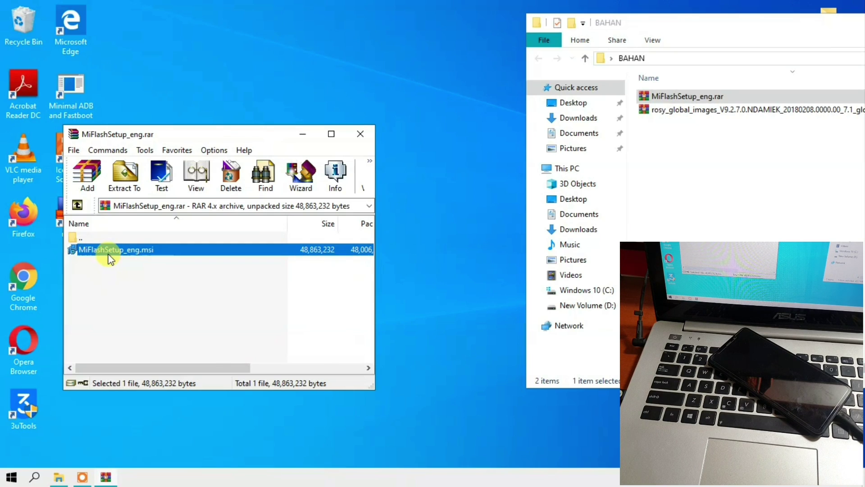
double_click(108, 253)
left_click_drag(310, 111, 100, 37)
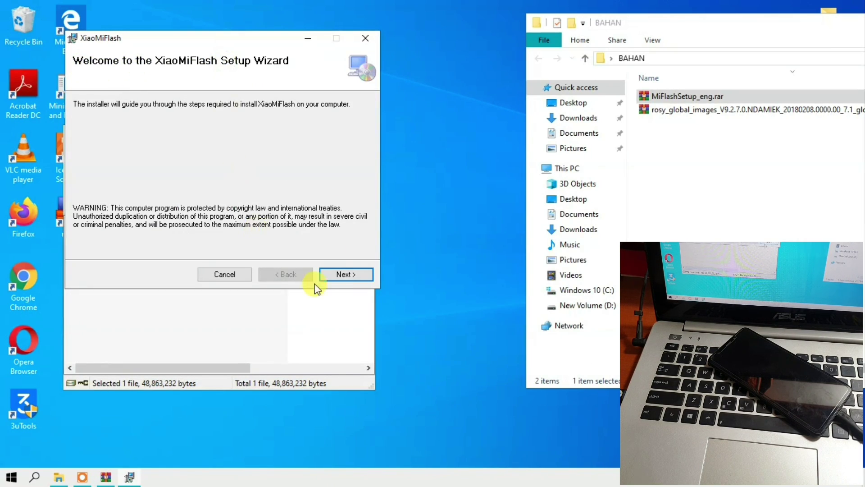
- Install XiaoMiFlash through the setup wizard, then close the wizard and the installer archive
left_click(340, 275)
left_click(368, 277)
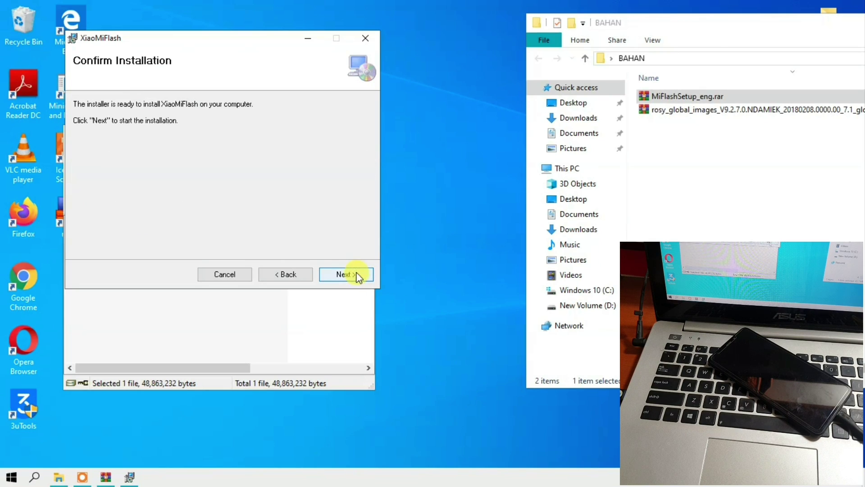
left_click(344, 273)
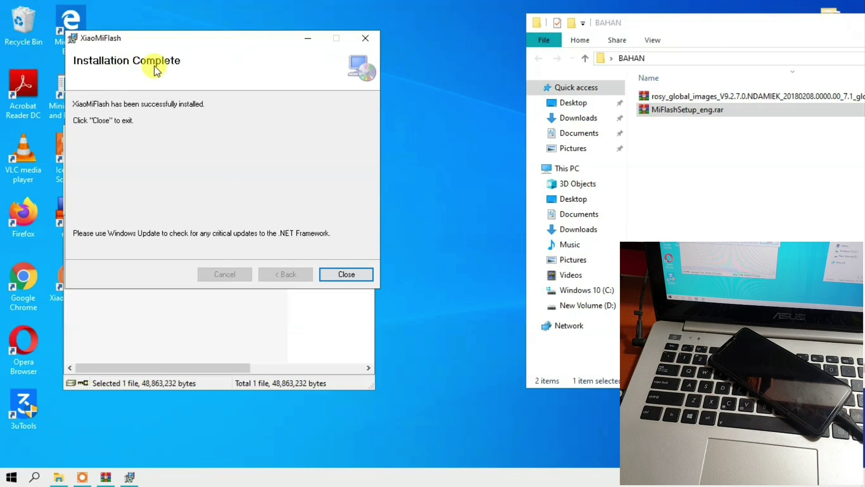
left_click(344, 276)
left_click(362, 132)
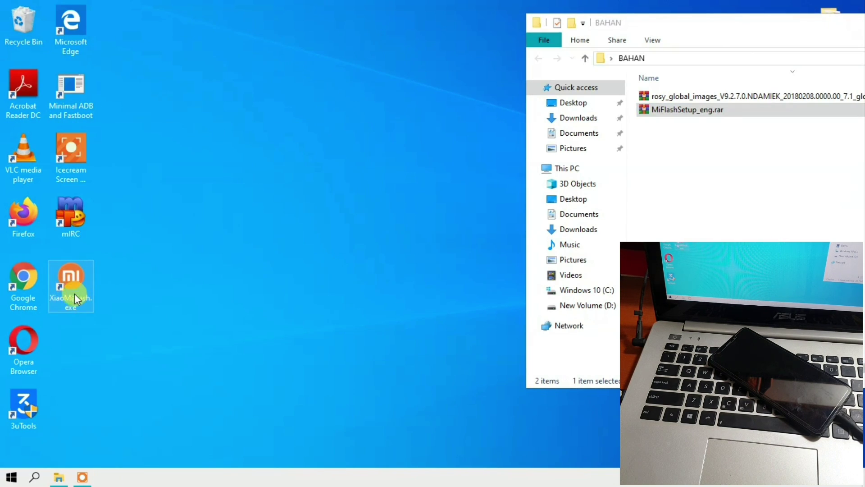
- Launch XiaoMiFlash from the desktop and move its window to the upper-left of the desktop
double_click(72, 281)
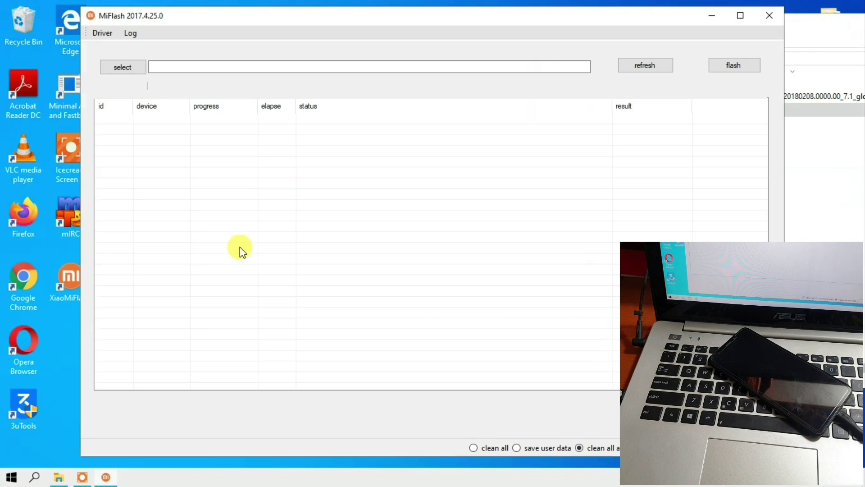
left_click_drag(264, 18, 181, 12)
left_click(161, 61)
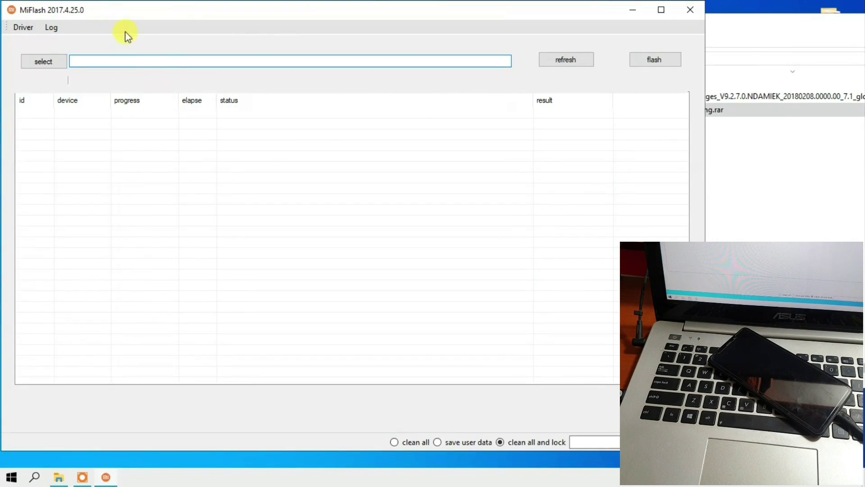
- Bring the BAHAN folder forward and open the rosy_global_images_V9.2.7.0.NDAMIEK archive down to the folder inside its inner tar file
left_click(806, 196)
left_click_drag(740, 33, 722, 28)
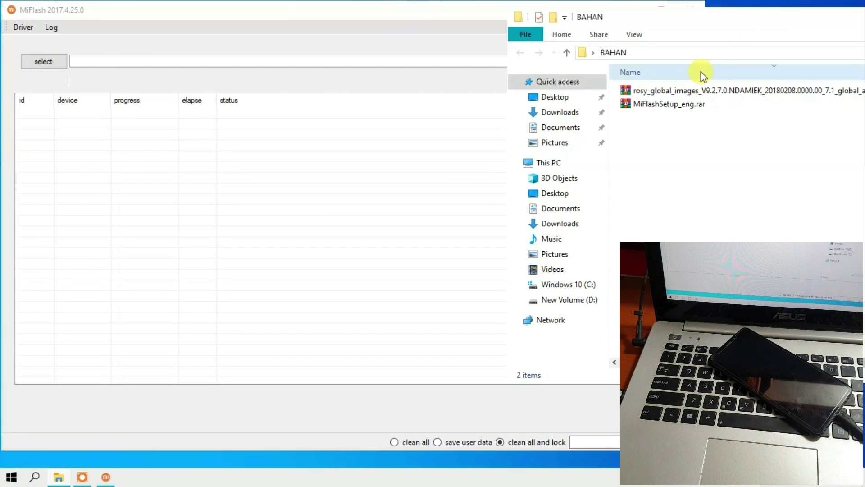
left_click(657, 90)
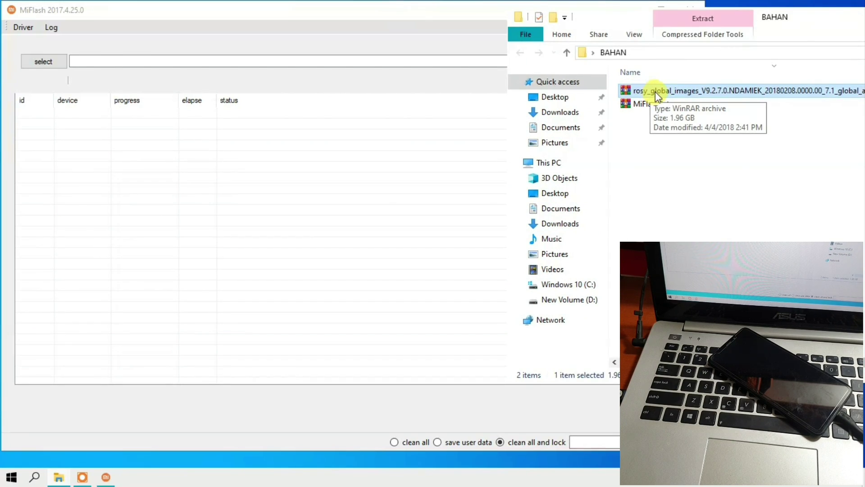
double_click(656, 90)
left_click(145, 249)
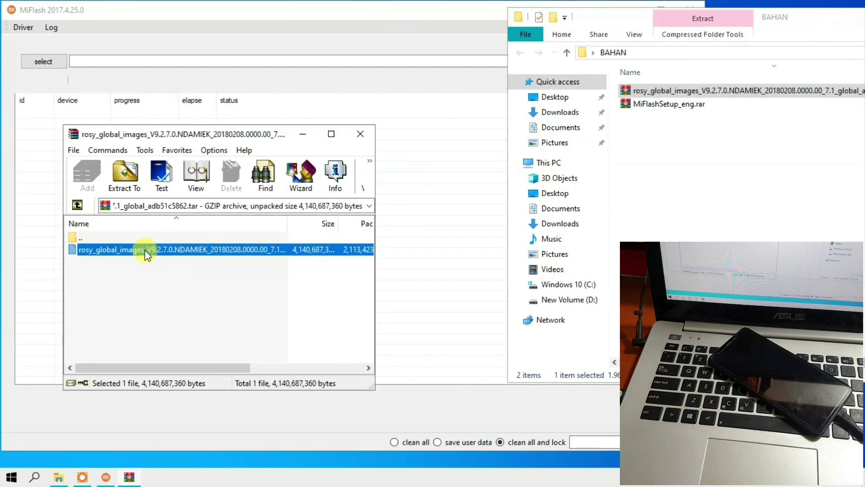
double_click(168, 250)
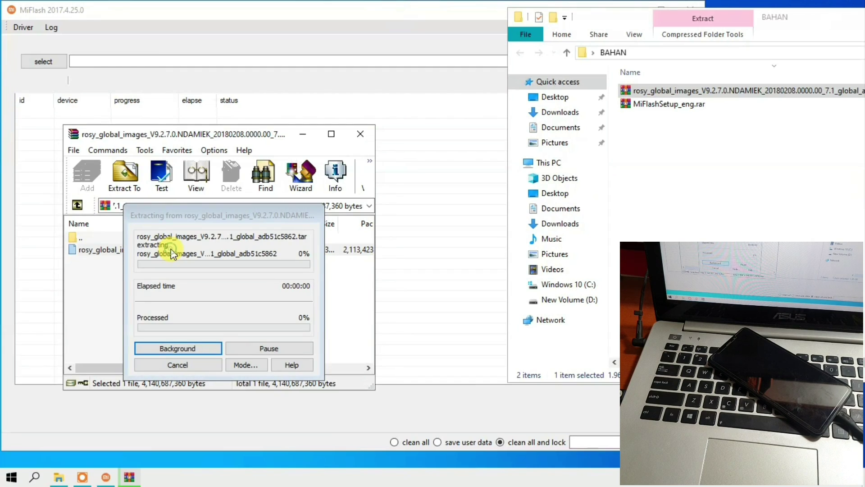
left_click_drag(173, 217, 203, 199)
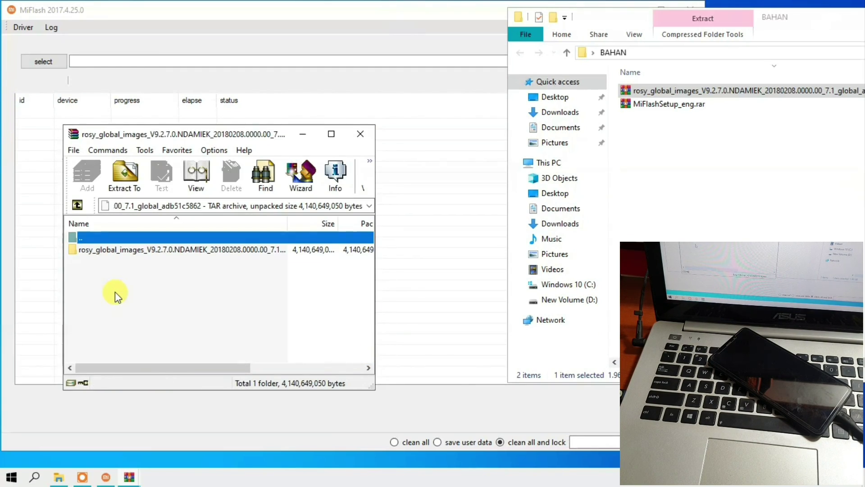
double_click(94, 252)
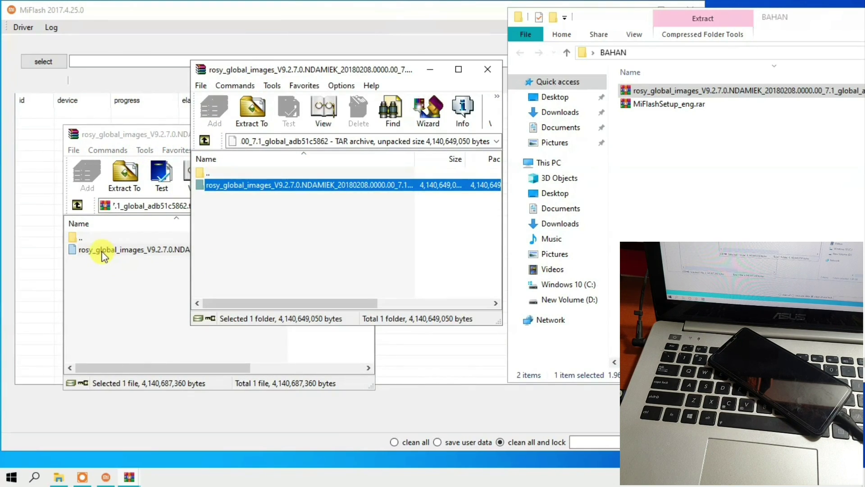
- Extract the rosy_global_images folder from the tar archive into the BAHAN folder on the desktop and close both archive windows
left_click(248, 189)
left_click(253, 113)
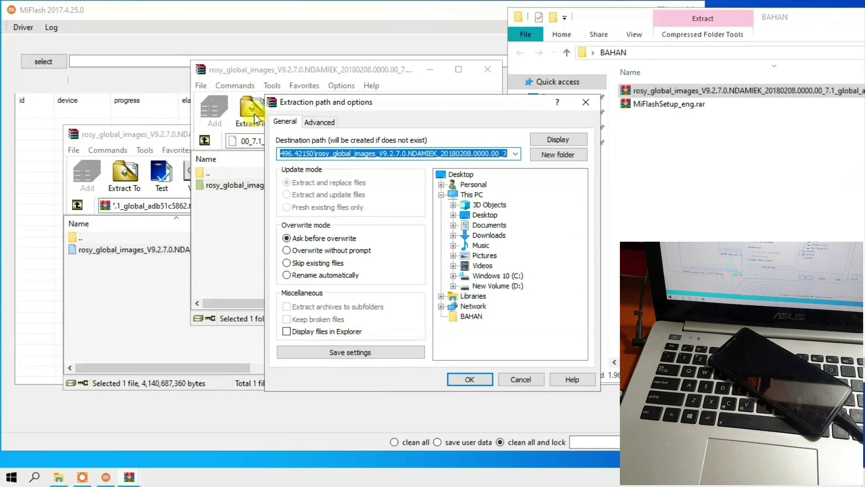
left_click_drag(354, 104, 349, 68)
left_click(466, 281)
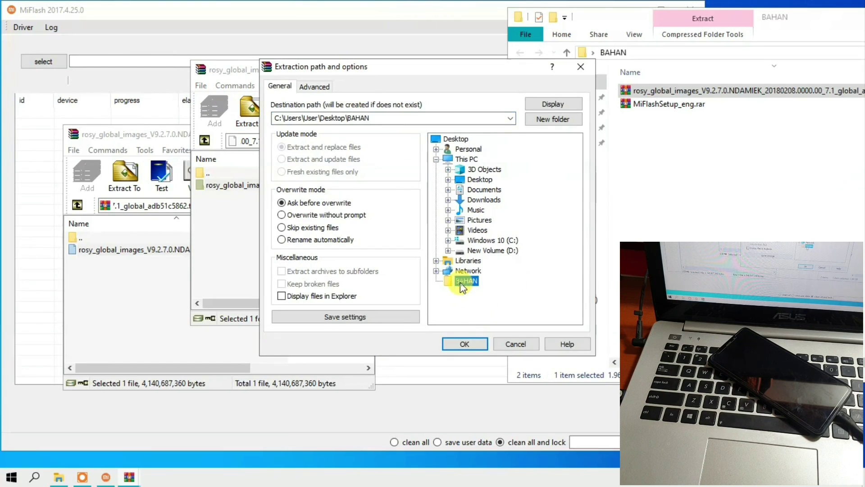
left_click_drag(433, 66, 317, 138)
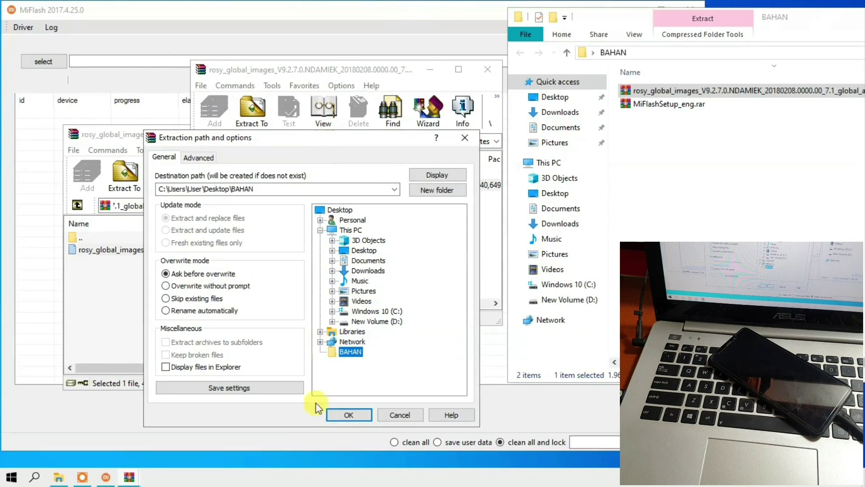
left_click(337, 415)
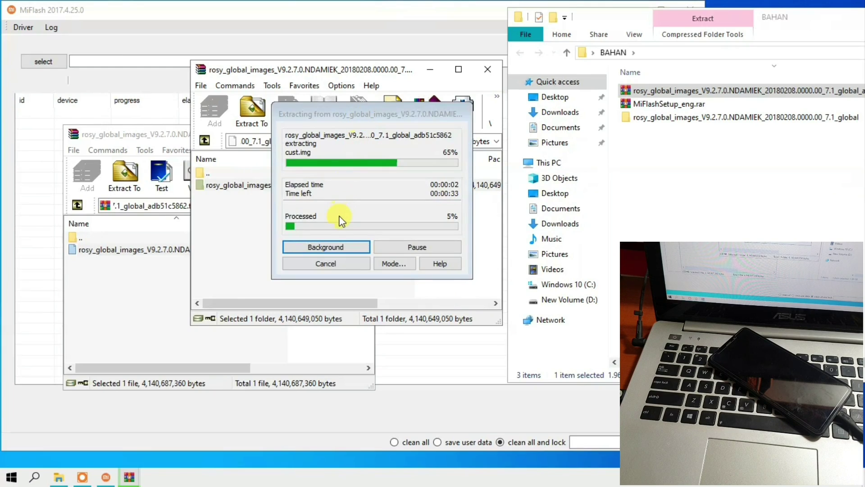
left_click(638, 118)
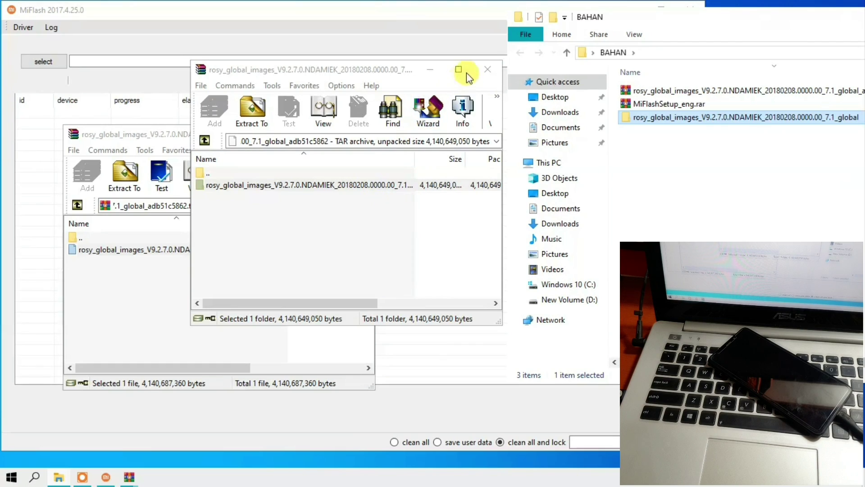
left_click(487, 70)
left_click(354, 142)
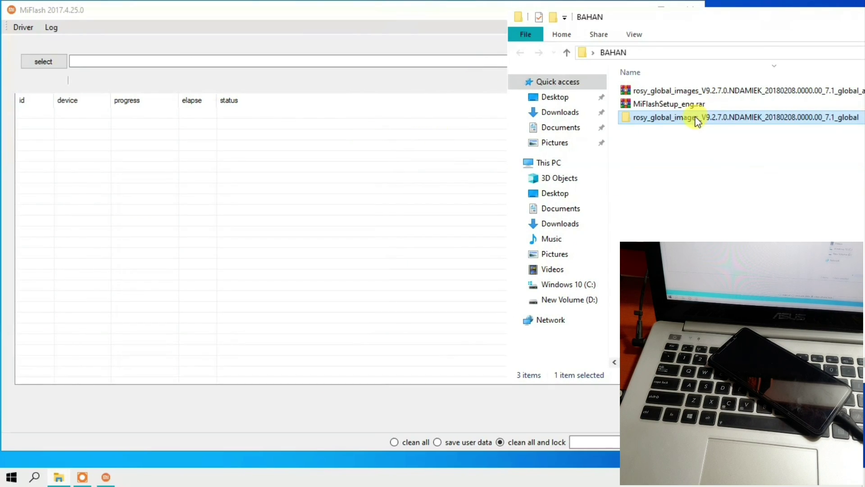
- Inspect the files in the extracted rosy_global_images folder and its images subfolder, and return to BAHAN
left_click(670, 116)
left_click(663, 127)
double_click(719, 119)
double_click(666, 92)
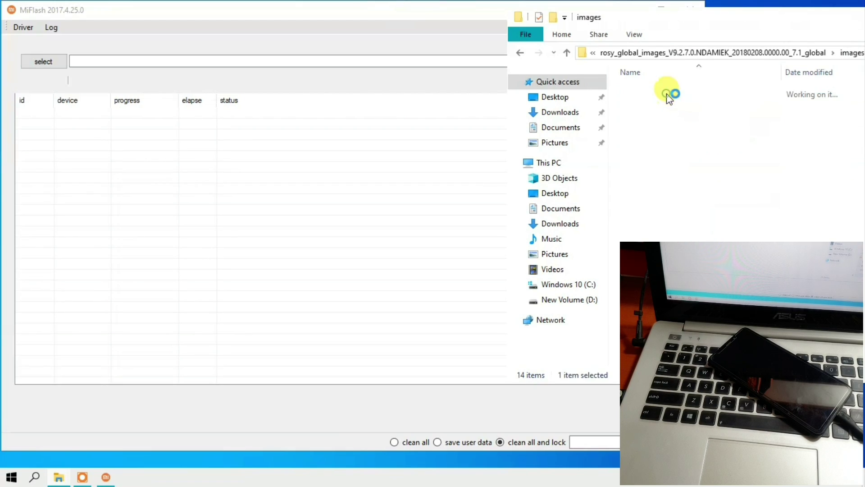
scroll(679, 131, "up", 3)
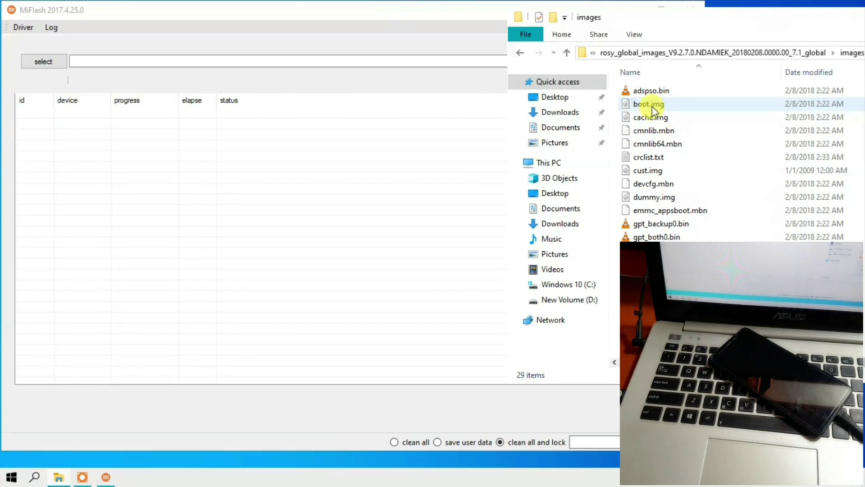
left_click(520, 53)
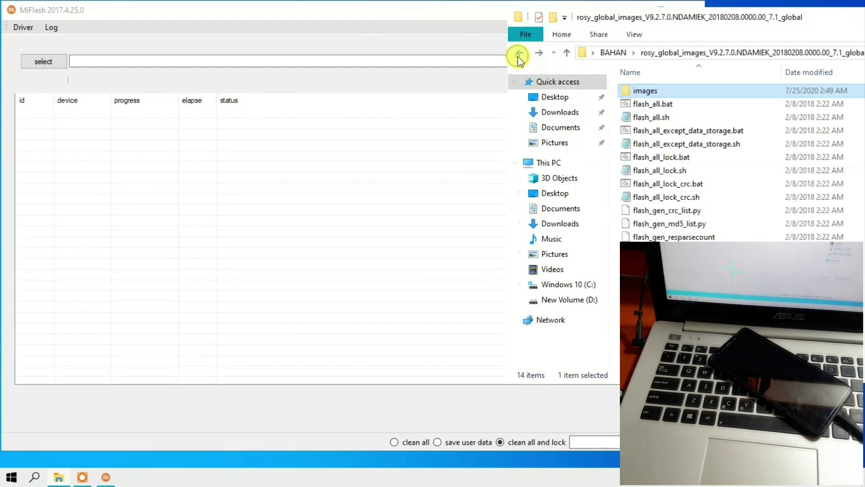
left_click(520, 54)
- Move the BAHAN window aside, set the extracted rosy_global_images folder as MiFlash's firmware path and refresh the device list
left_click_drag(643, 18, 757, 21)
left_click(303, 60)
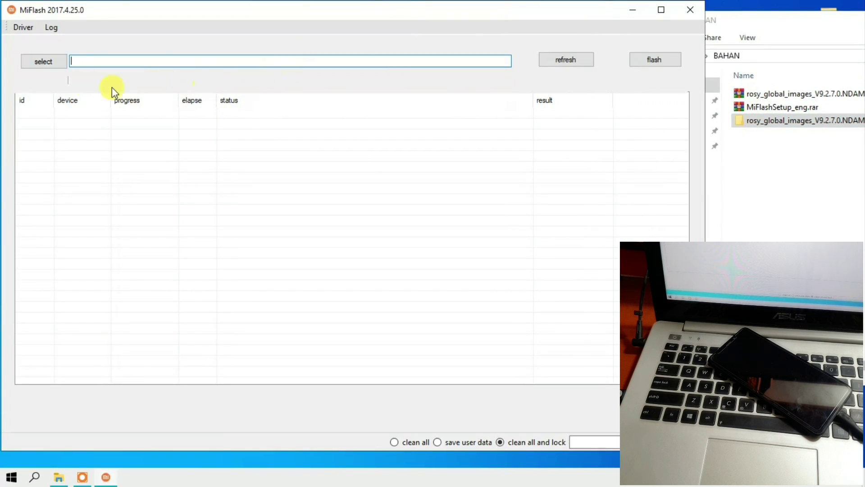
left_click(39, 63)
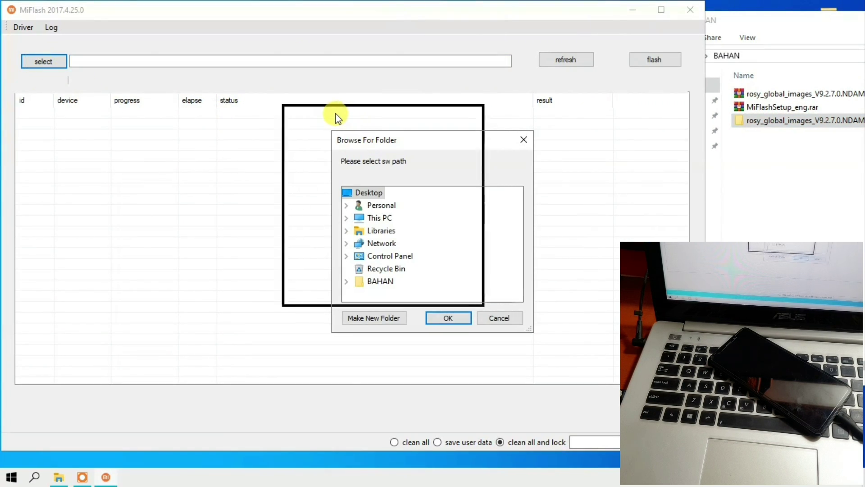
left_click(297, 255)
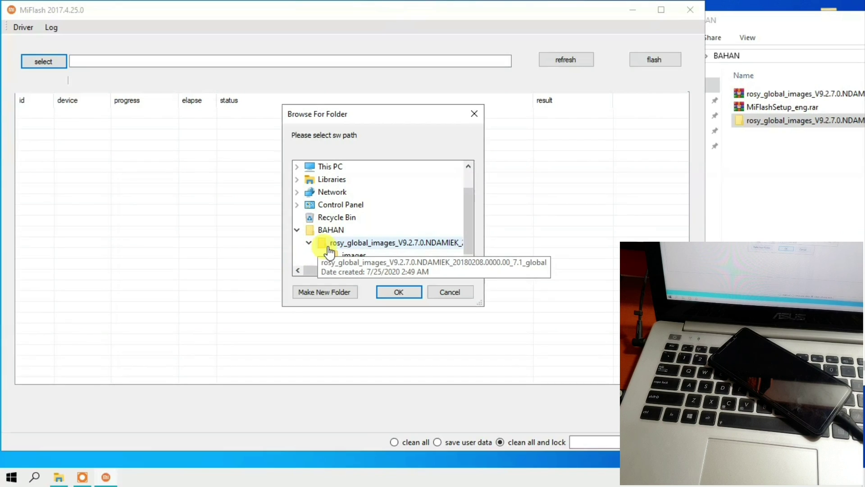
left_click(361, 243)
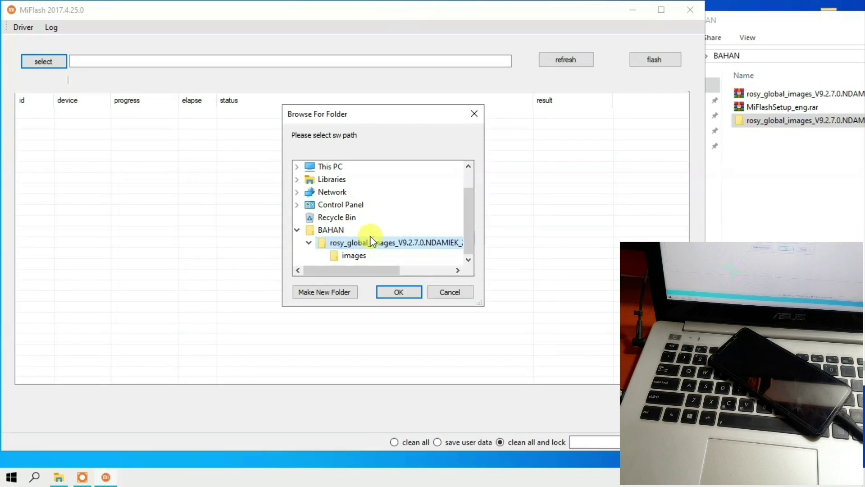
left_click(393, 292)
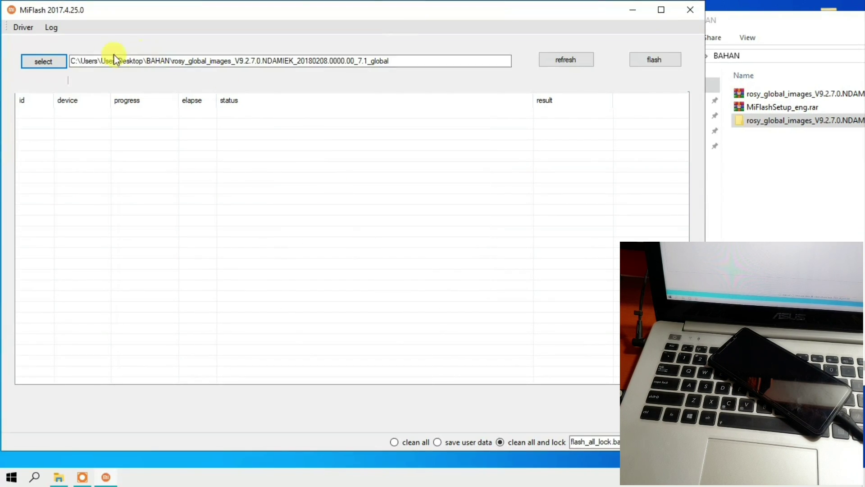
left_click_drag(69, 60, 410, 68)
left_click(411, 60)
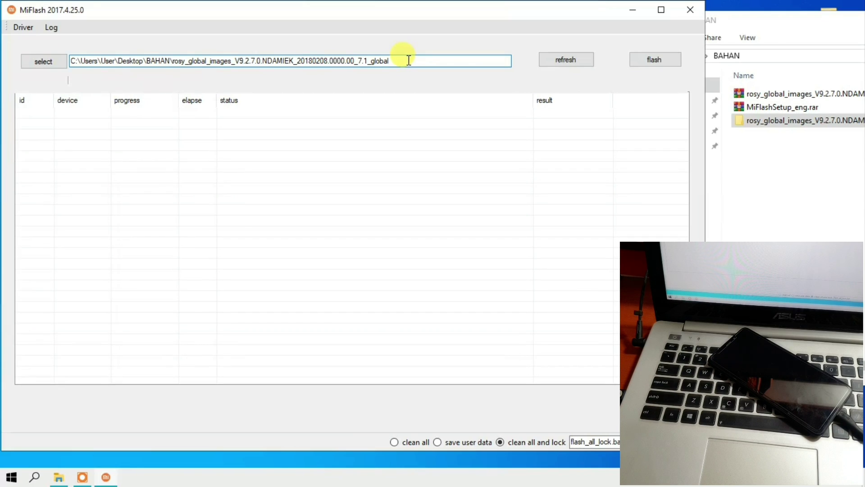
left_click(558, 63)
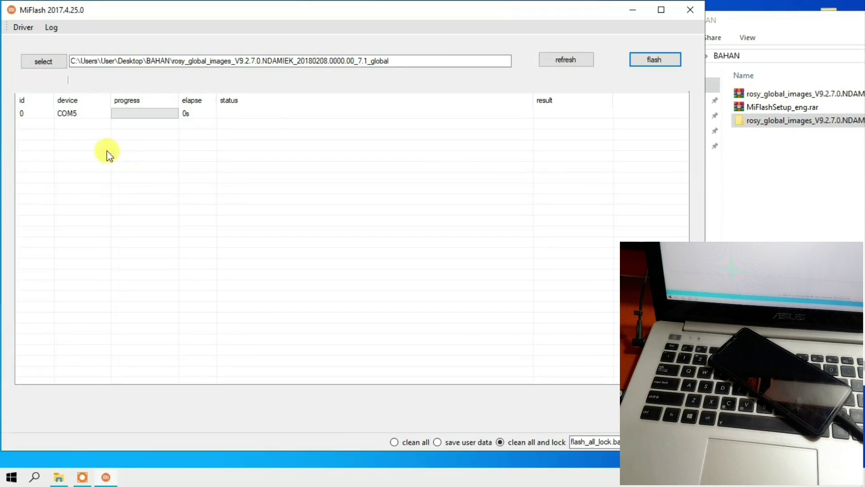
- Open Device Manager, check the phone's Qualcomm HS-USB QDLoader 9008 entry under Ports (COM & LPT), and minimize the window
left_click(35, 477)
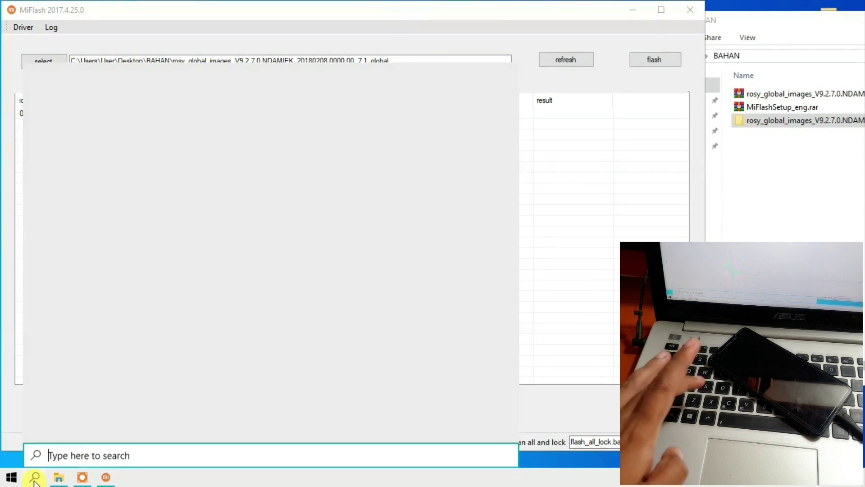
type("de")
left_click(59, 133)
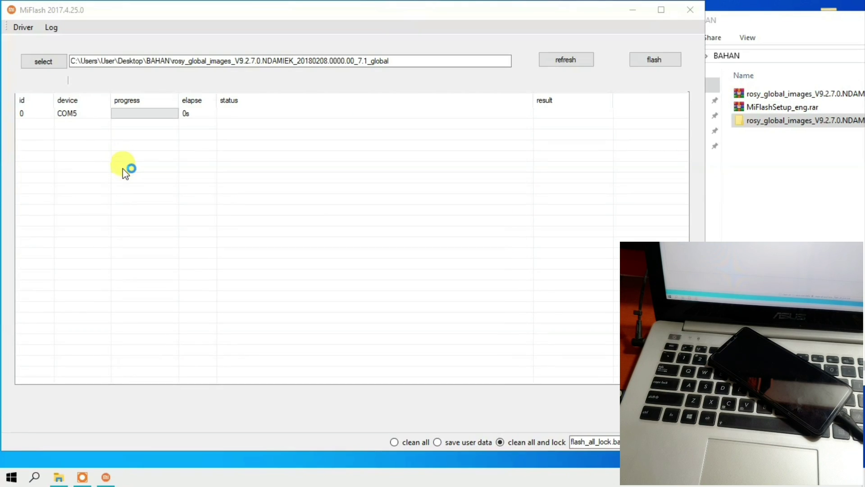
left_click_drag(187, 43, 148, 162)
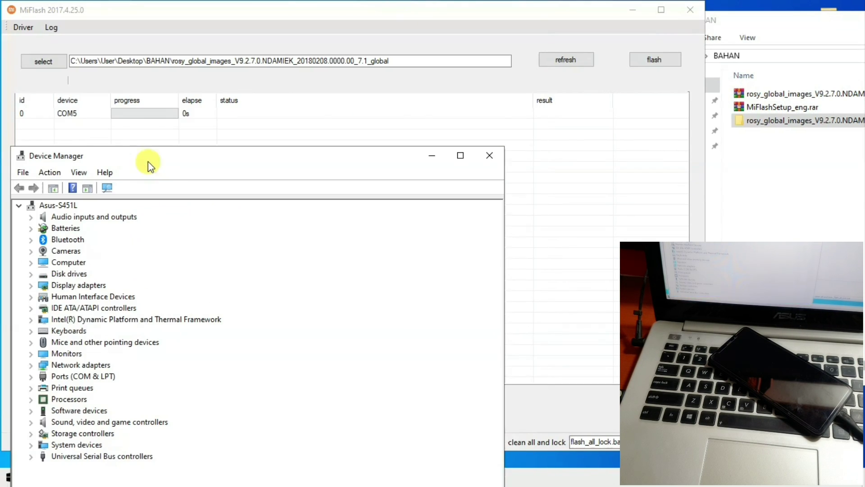
left_click(32, 377)
left_click(180, 388)
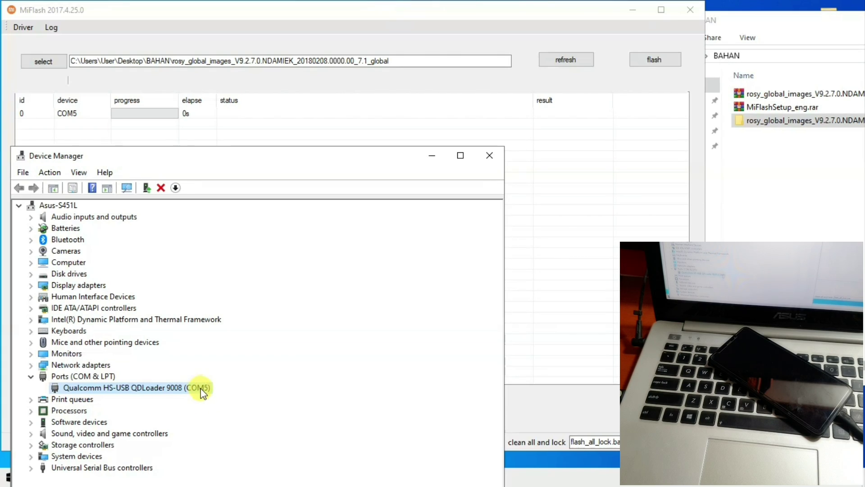
left_click(431, 156)
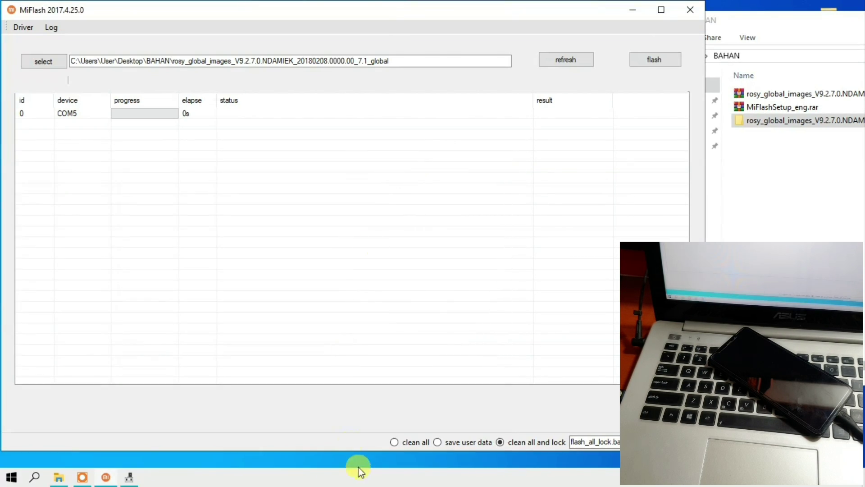
- Set the flash mode to clean all and try to flash the firmware to the phone
left_click(394, 443)
left_click(645, 61)
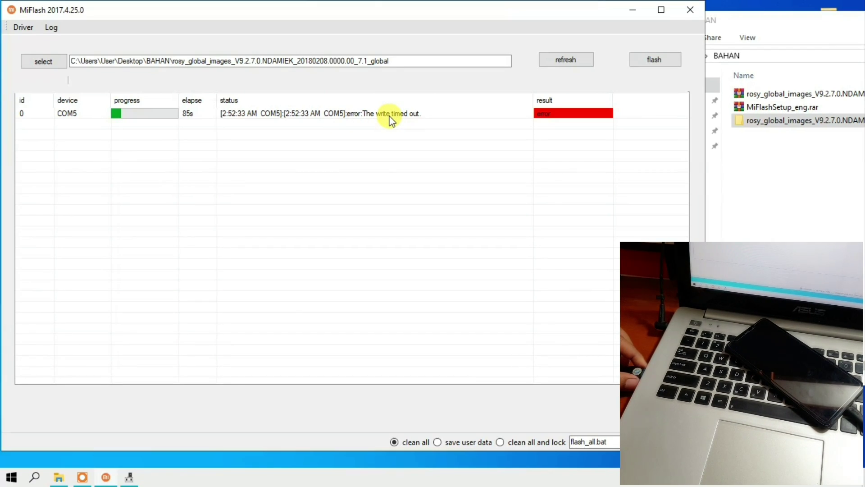
- Recheck the Qualcomm 9008 port in Device Manager, refresh MiFlash's device list and restart the flash, leaving Device Manager minimized
left_click(129, 477)
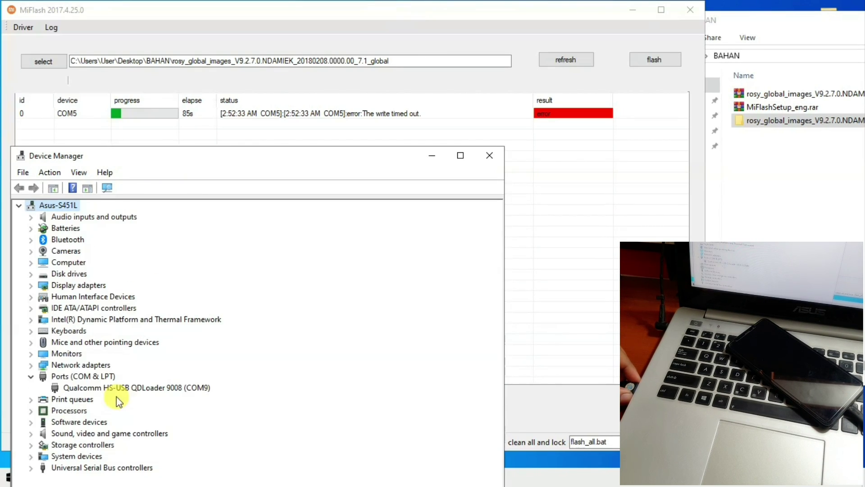
left_click(179, 390)
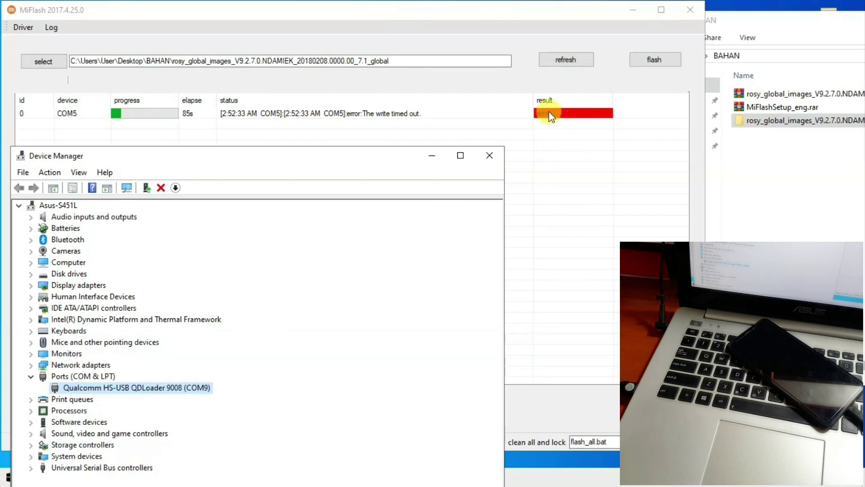
left_click(546, 66)
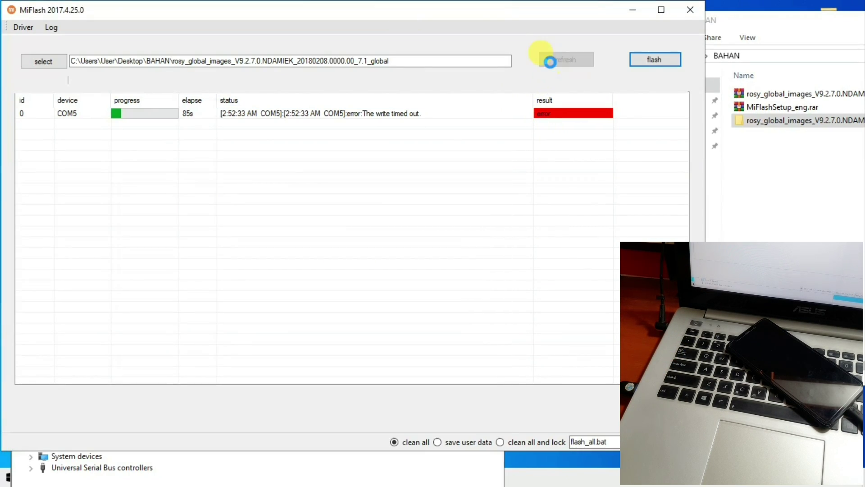
left_click(649, 63)
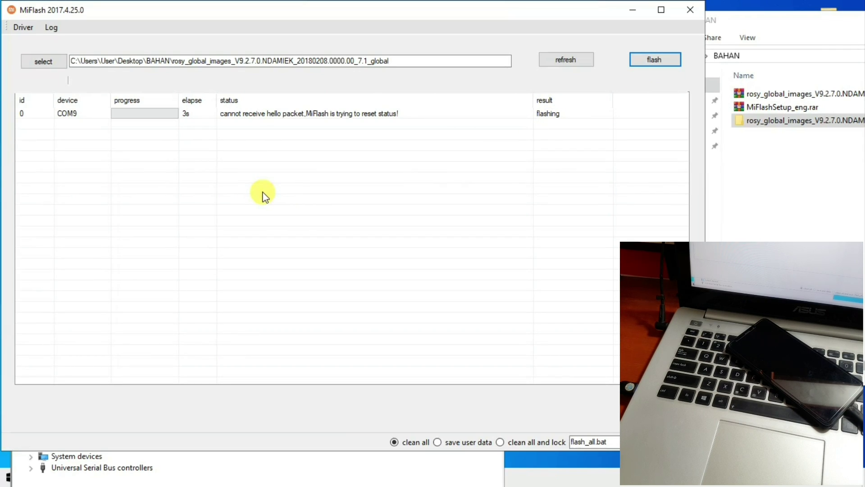
left_click(258, 471)
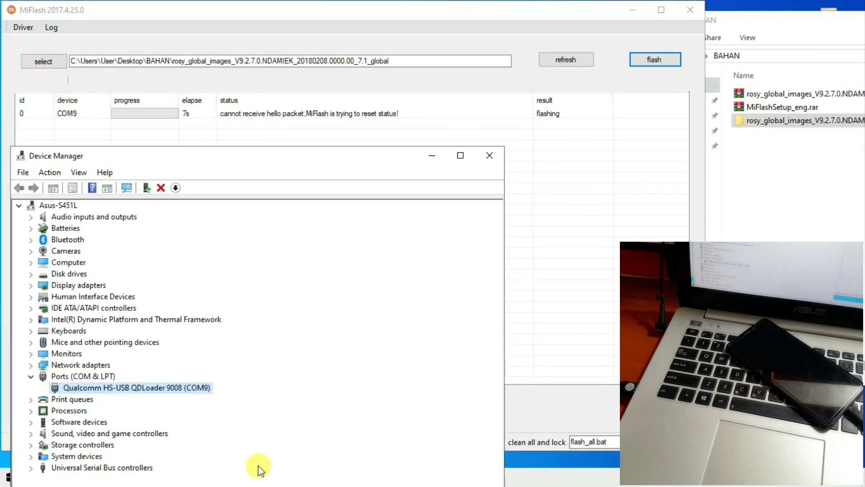
left_click(431, 156)
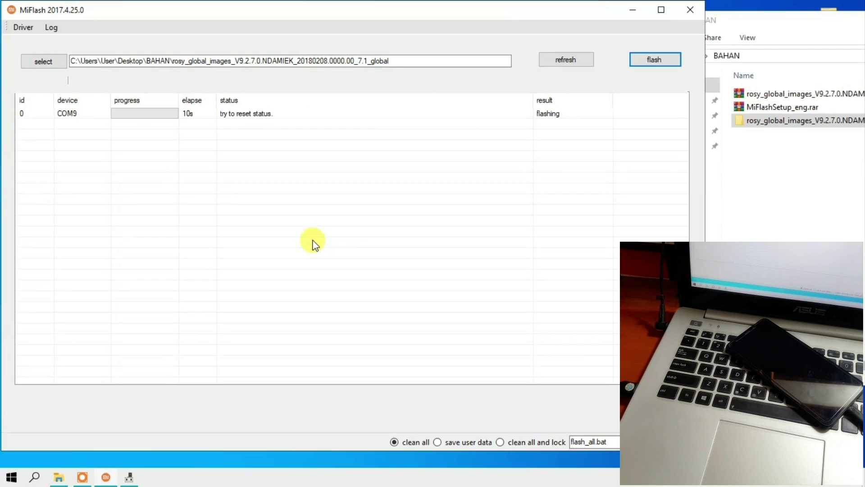